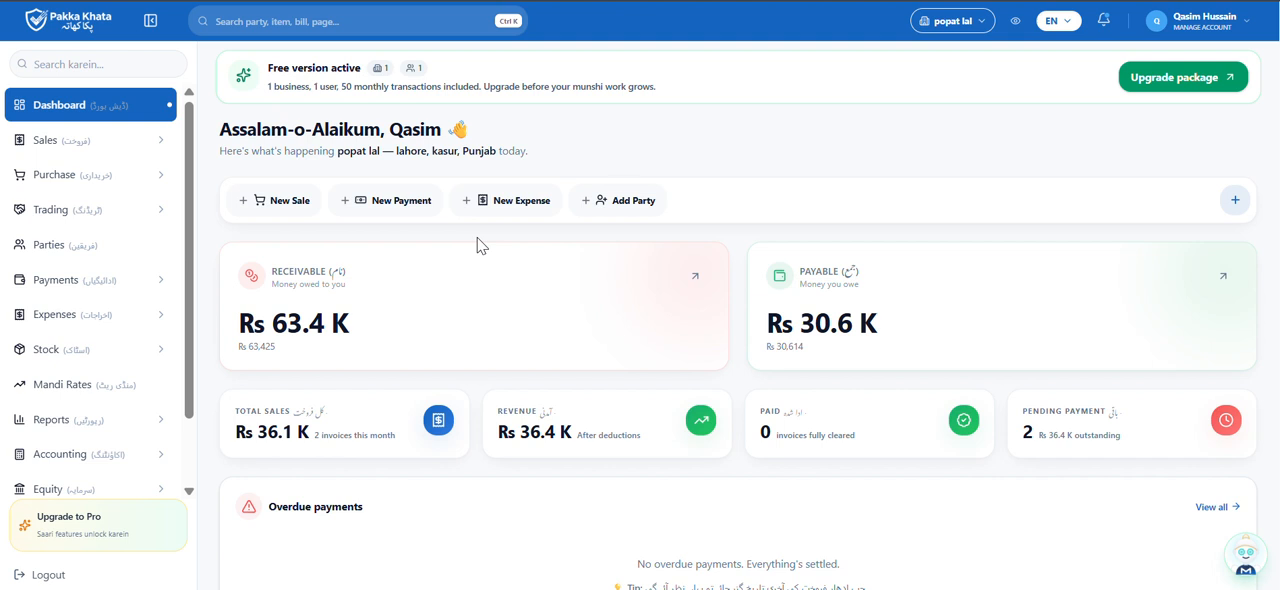
# Start a new staff member record in Staff & Salaries and enter the staff member's name
pyautogui.click(113, 320)
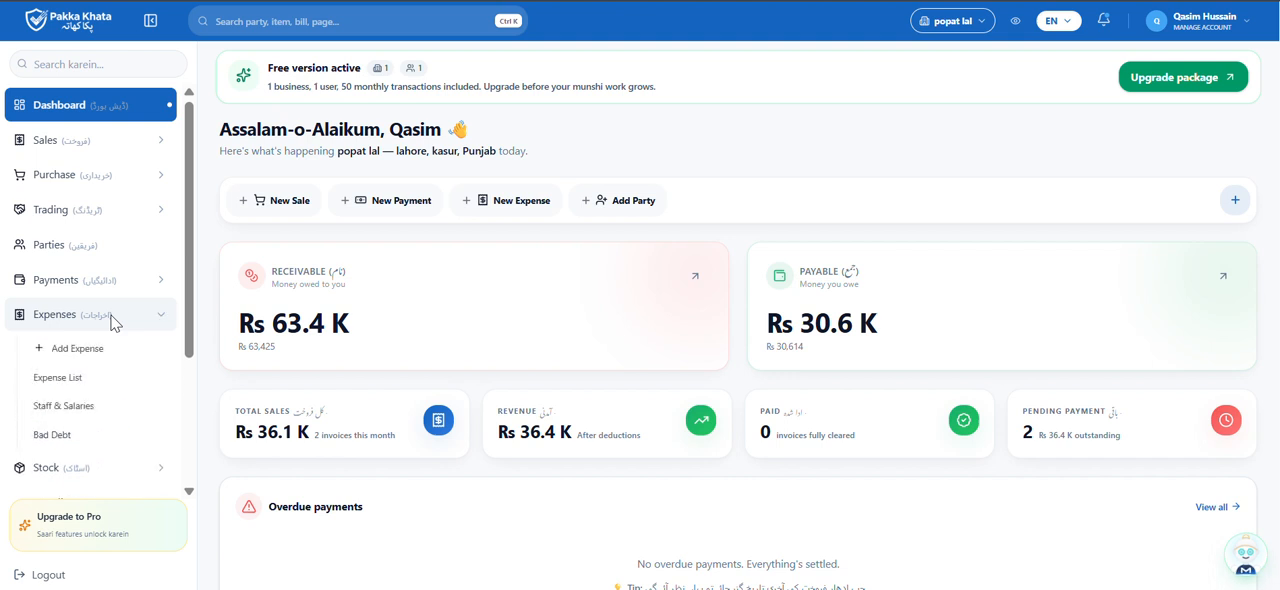
pyautogui.click(62, 412)
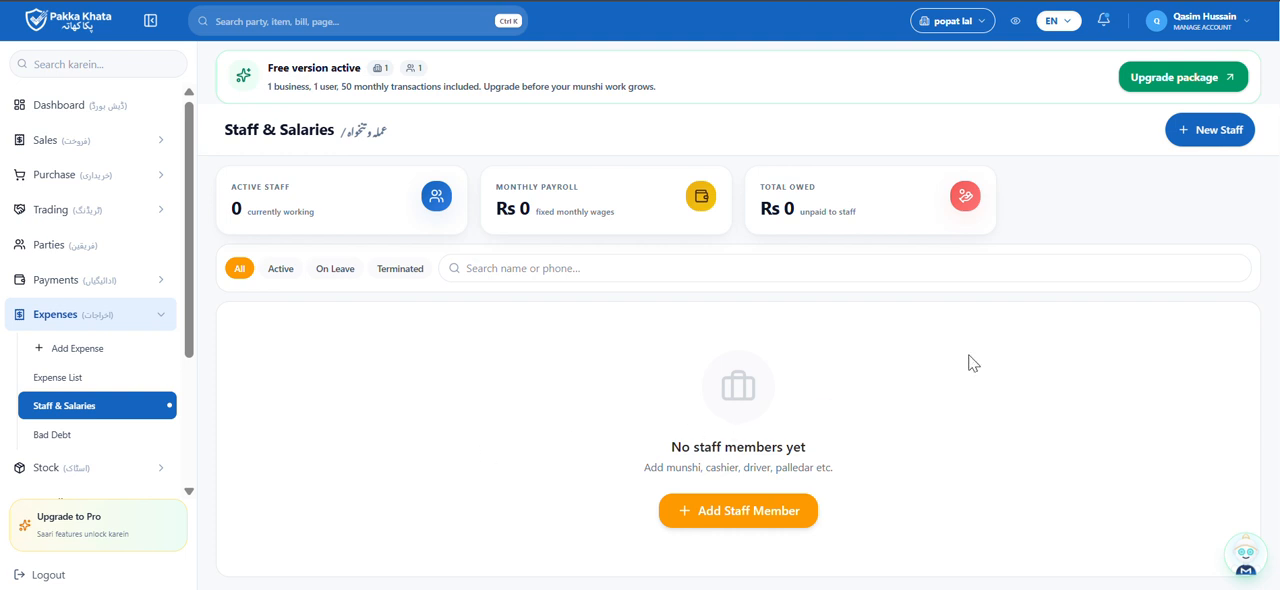
pyautogui.click(1218, 141)
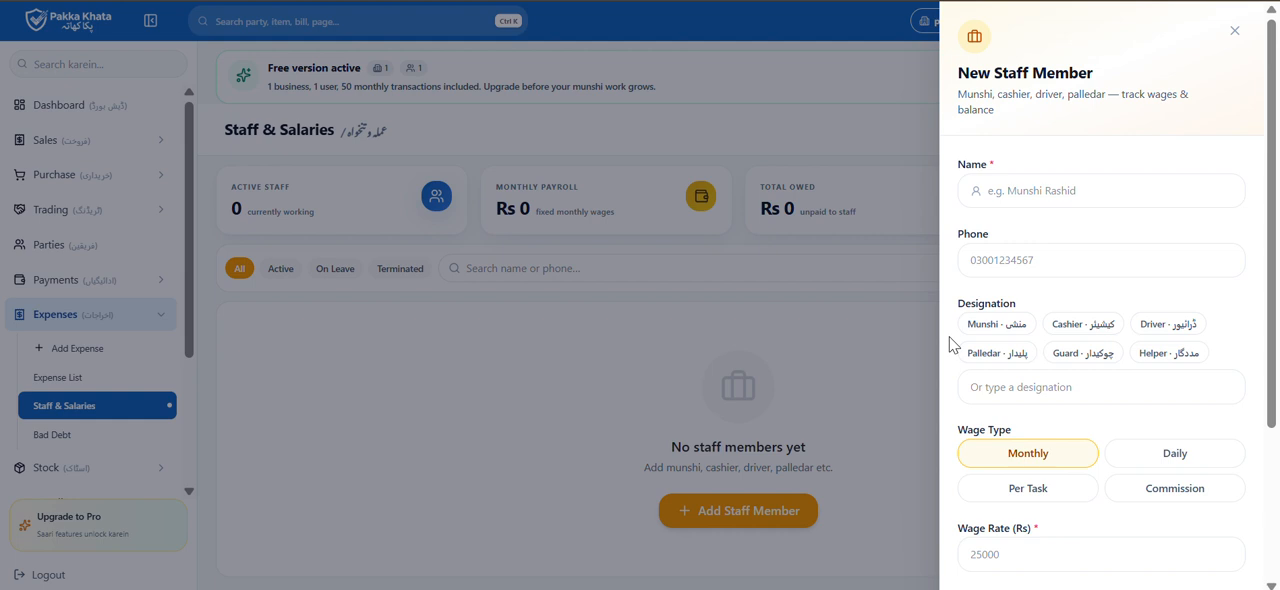
pyautogui.click(1081, 185)
pyautogui.press('BackSpace')
# Enter the new staff member's phone number and set the designation to Munshi
pyautogui.click(1073, 256)
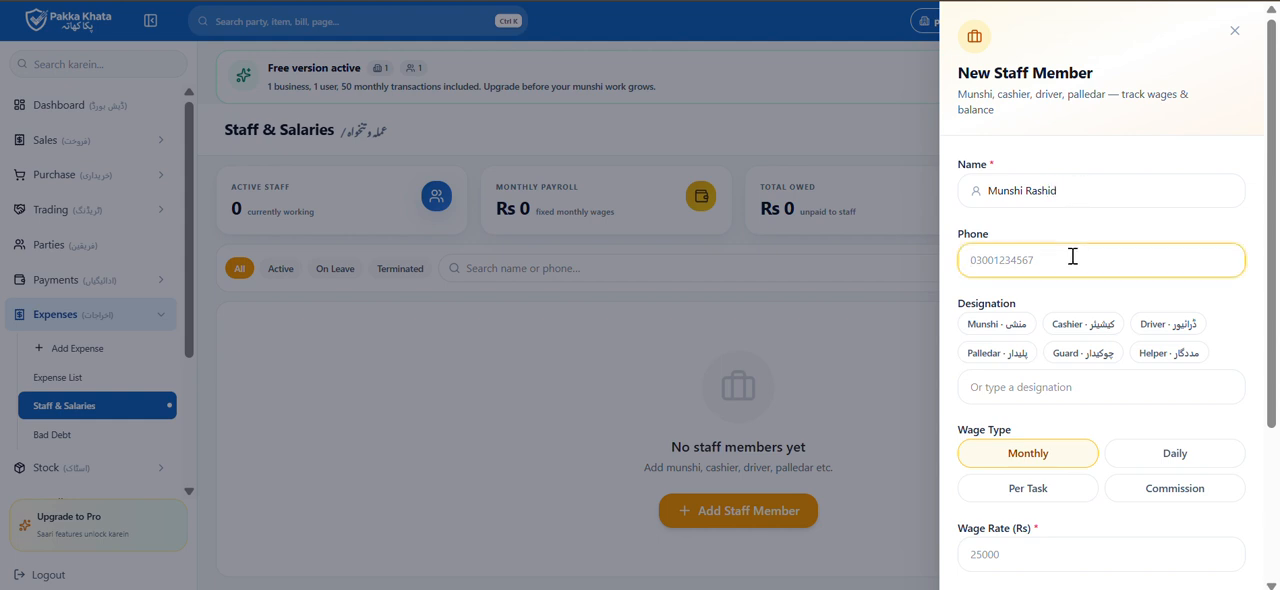
pyautogui.click(1004, 328)
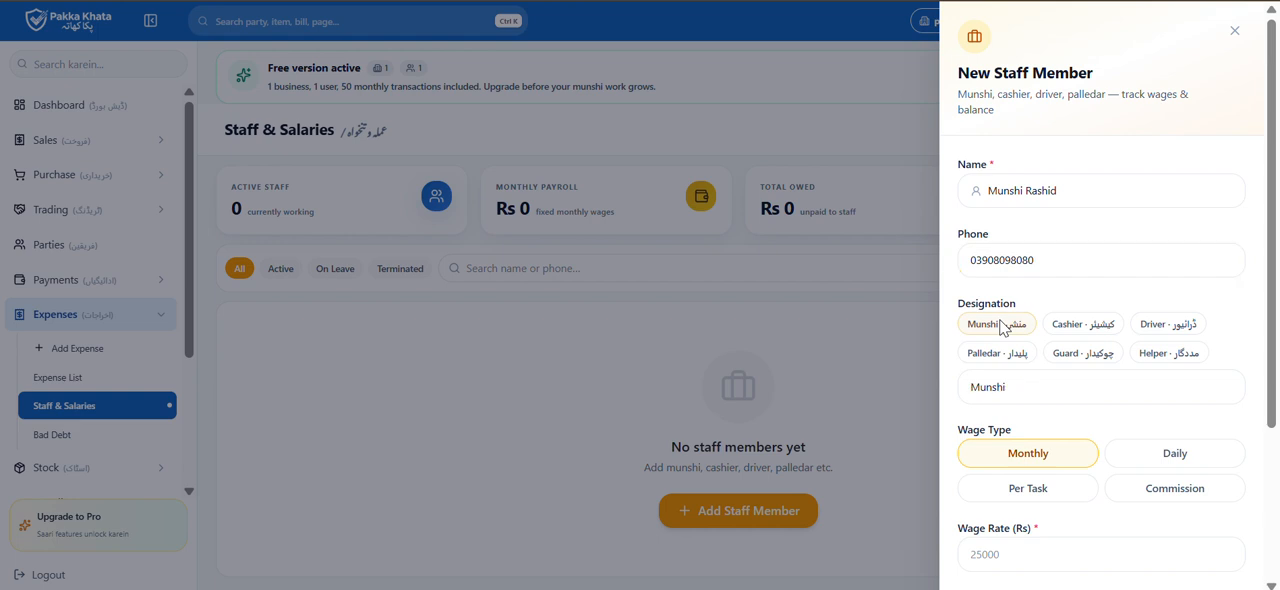
# Set the new staff member's monthly wage rate to Rs 40000
pyautogui.scroll(-1, 1051, 380)
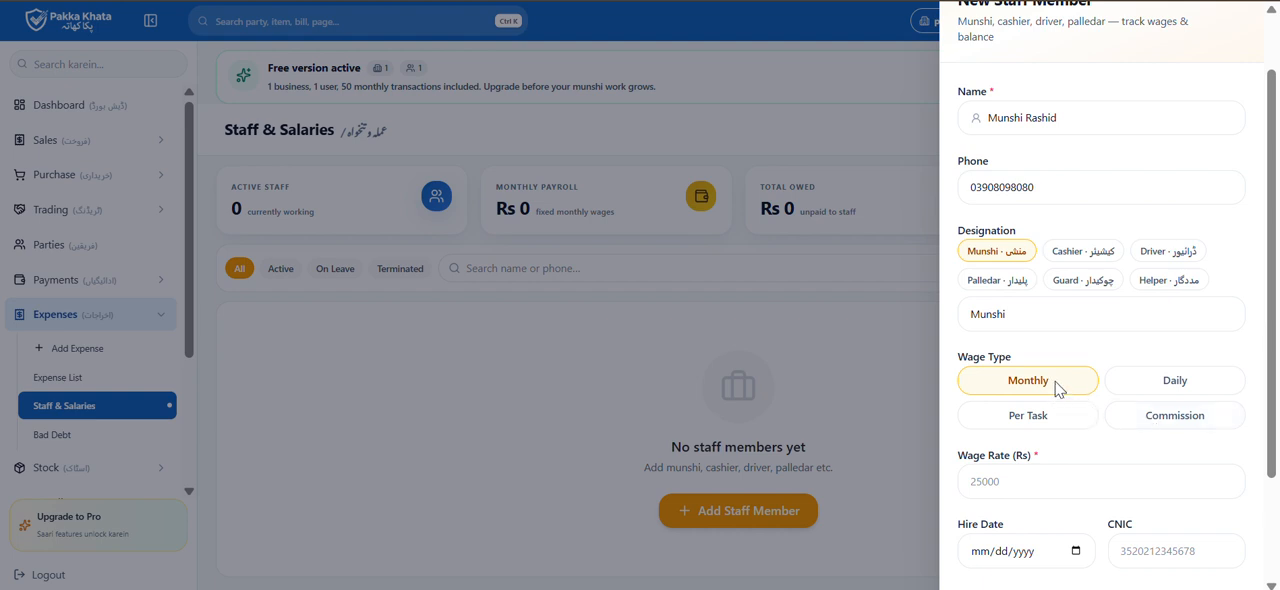
pyautogui.click(1086, 481)
pyautogui.scroll(-1, 1082, 462)
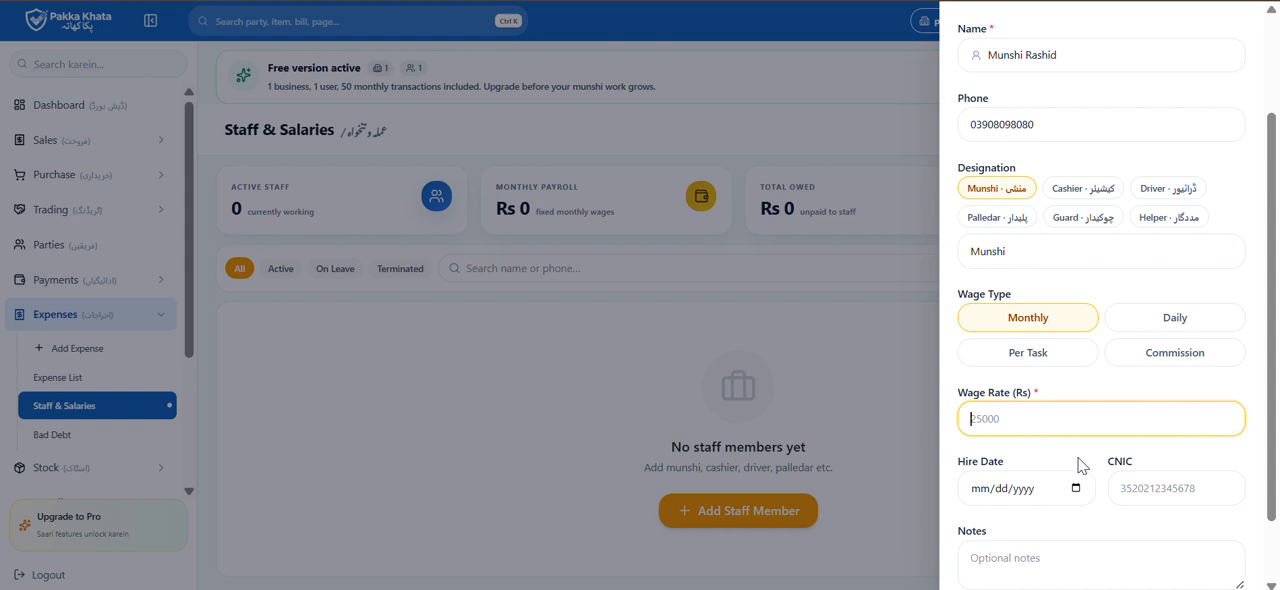
pyautogui.write('40000')
# Set the new staff member's hire date to 05/05/2026
pyautogui.scroll(-1, 1008, 478)
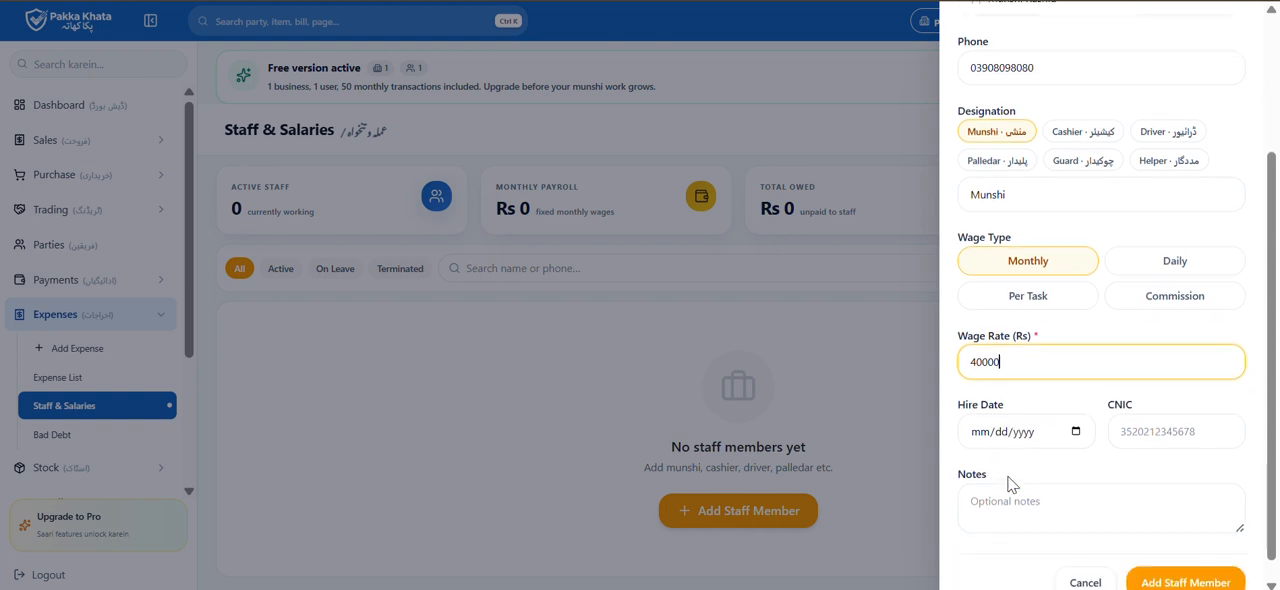
pyautogui.click(1076, 433)
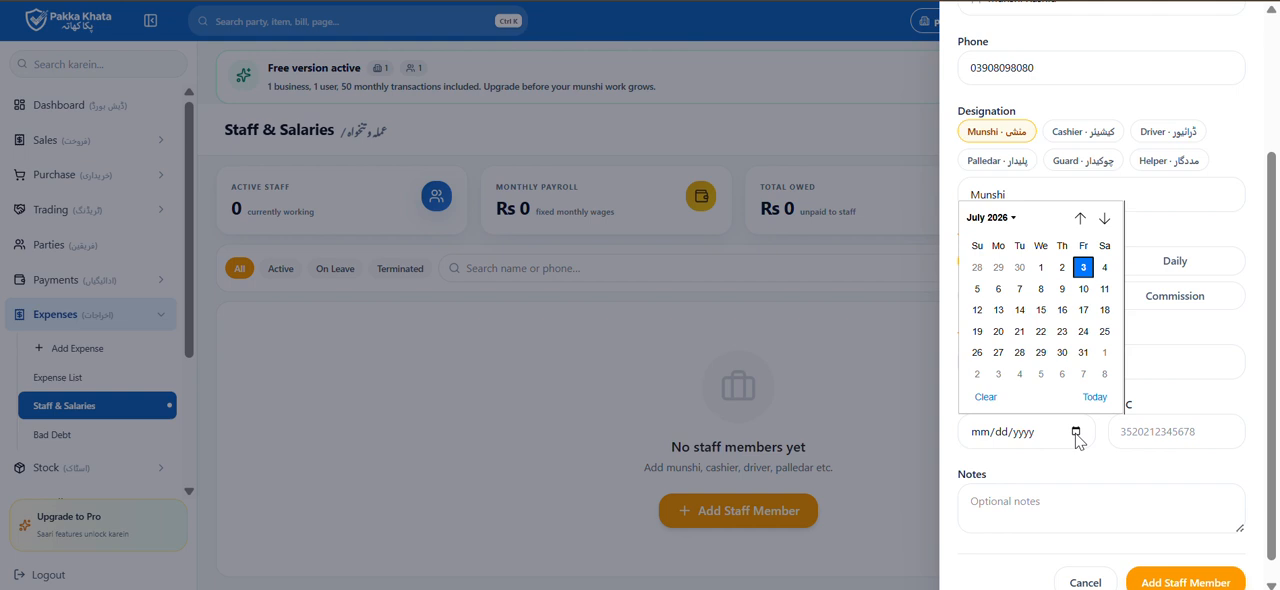
pyautogui.click(1079, 218)
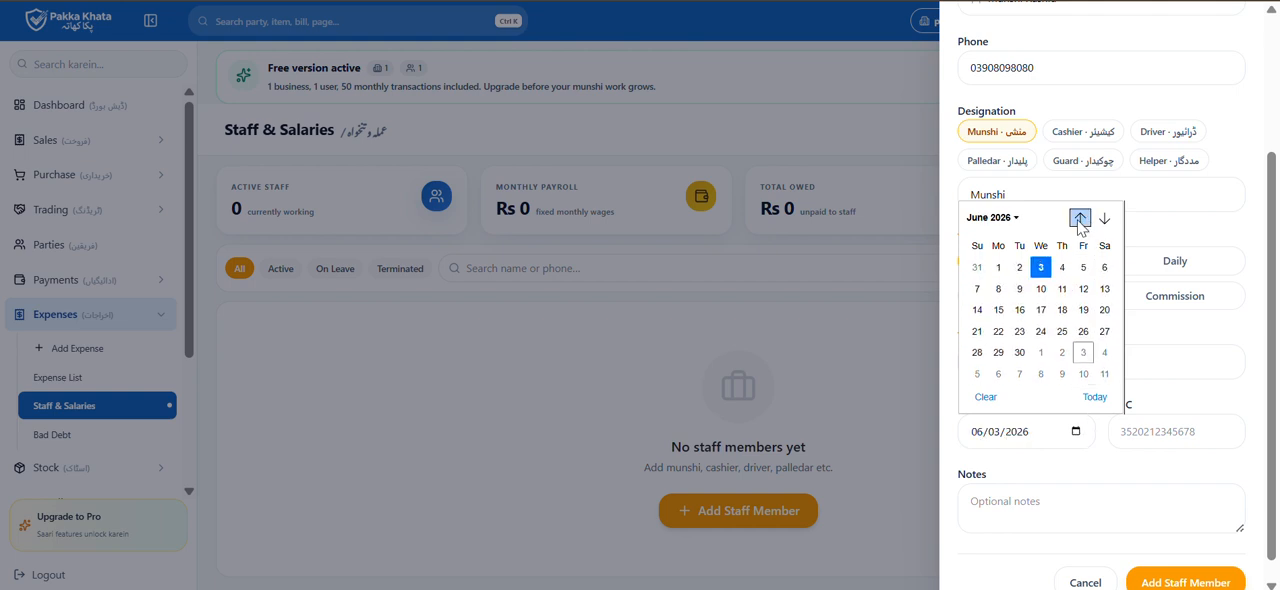
pyautogui.click(1079, 218)
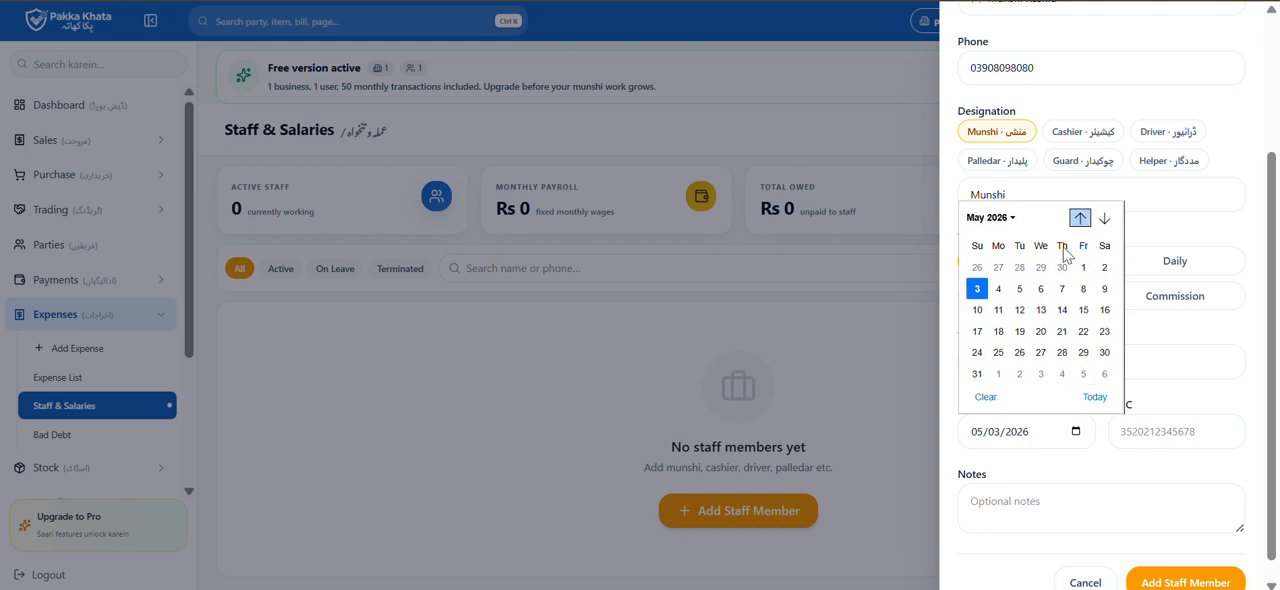
pyautogui.click(1020, 289)
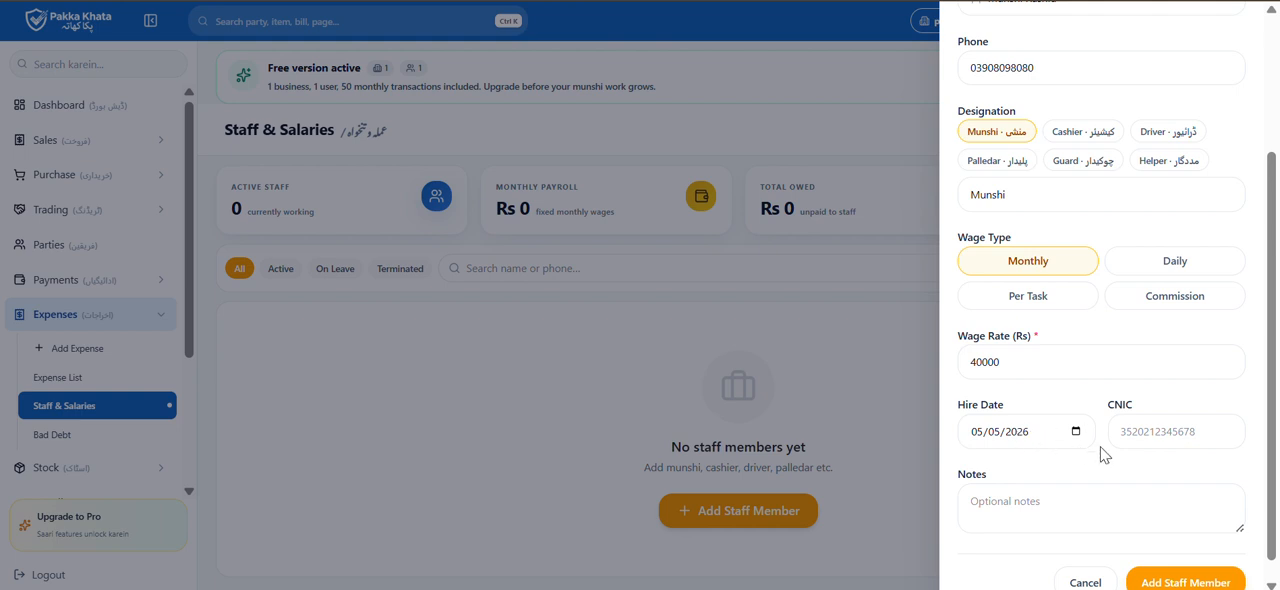
# Enter the staff member's CNIC number and add the staff member
pyautogui.click(1160, 435)
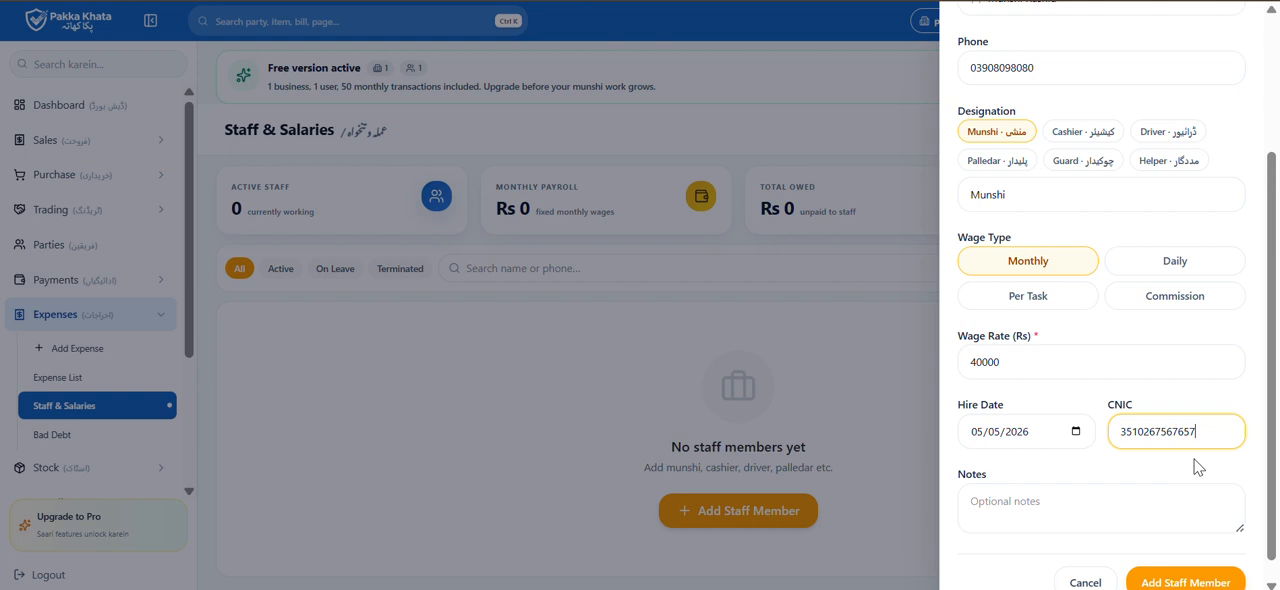
pyautogui.scroll(-1, 1197, 510)
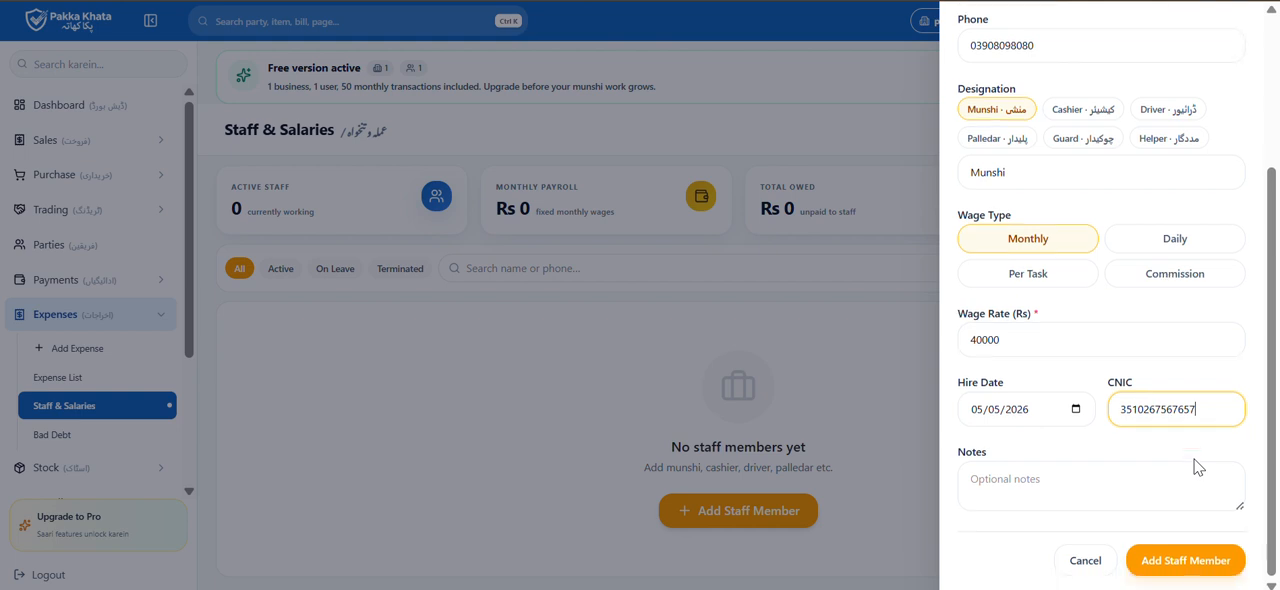
pyautogui.click(1192, 560)
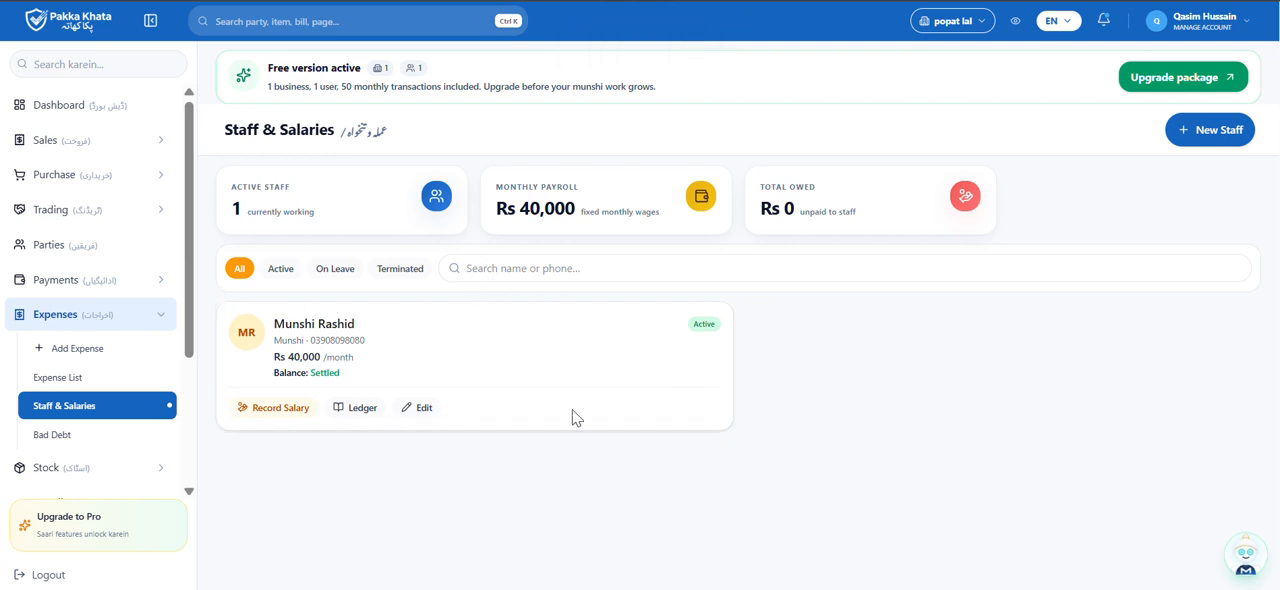
# Edit the staff member's record to a wage rate of Rs 45000 and save the changes
pyautogui.click(424, 408)
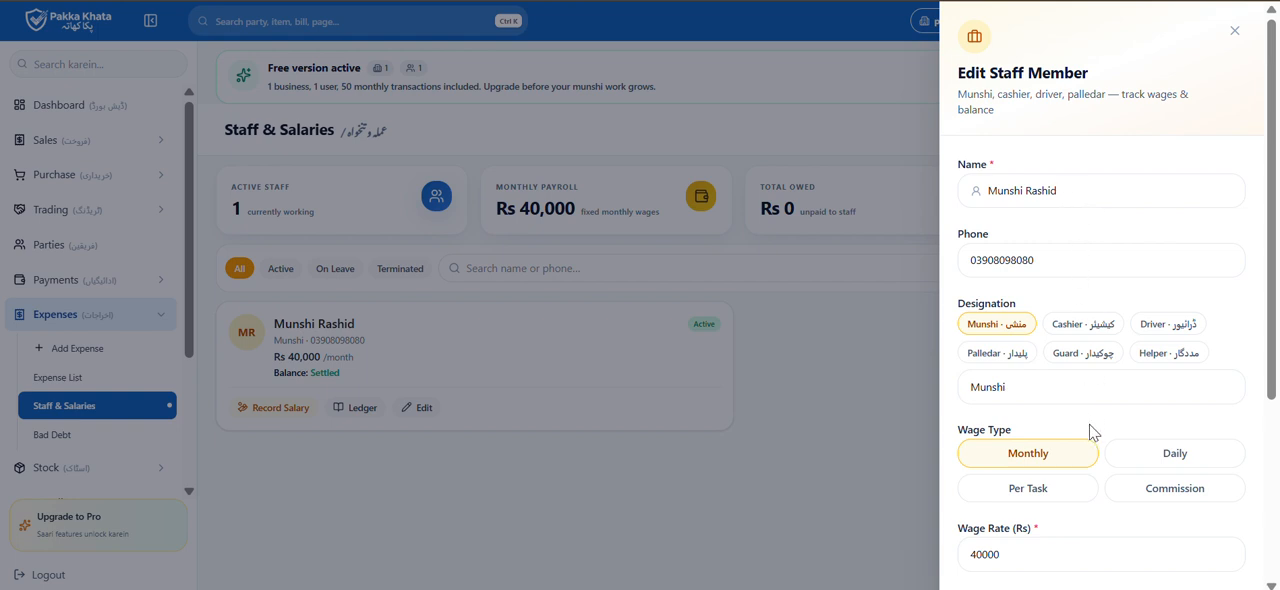
pyautogui.scroll(-1, 1093, 432)
pyautogui.scroll(-1, 1093, 432)
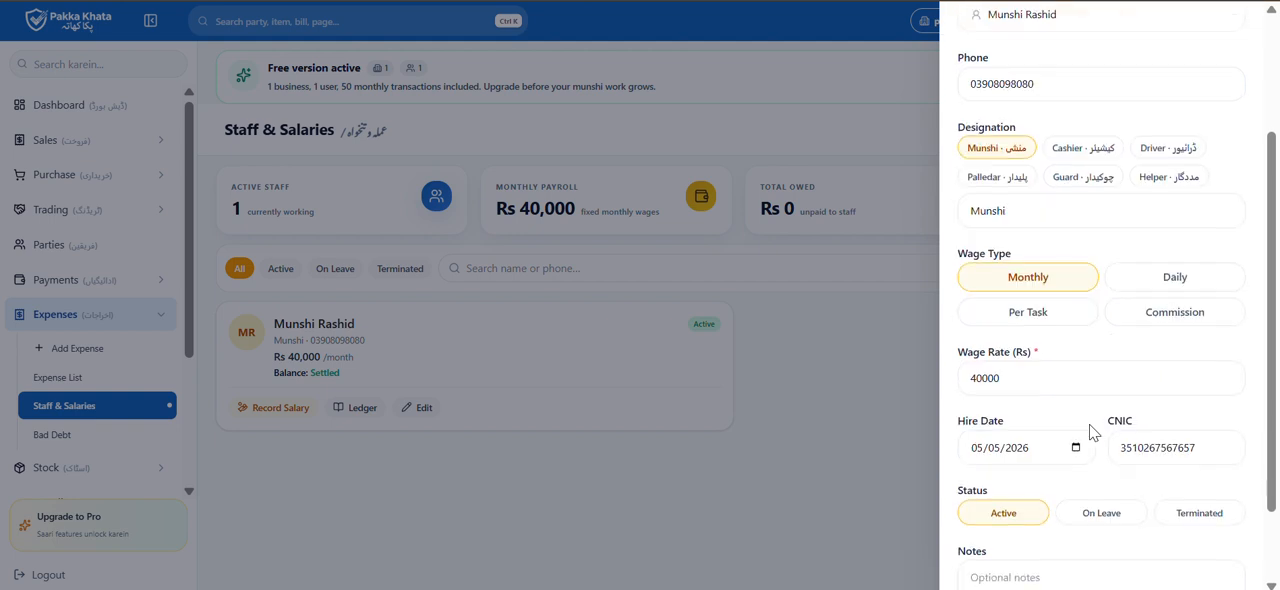
pyautogui.click(981, 377)
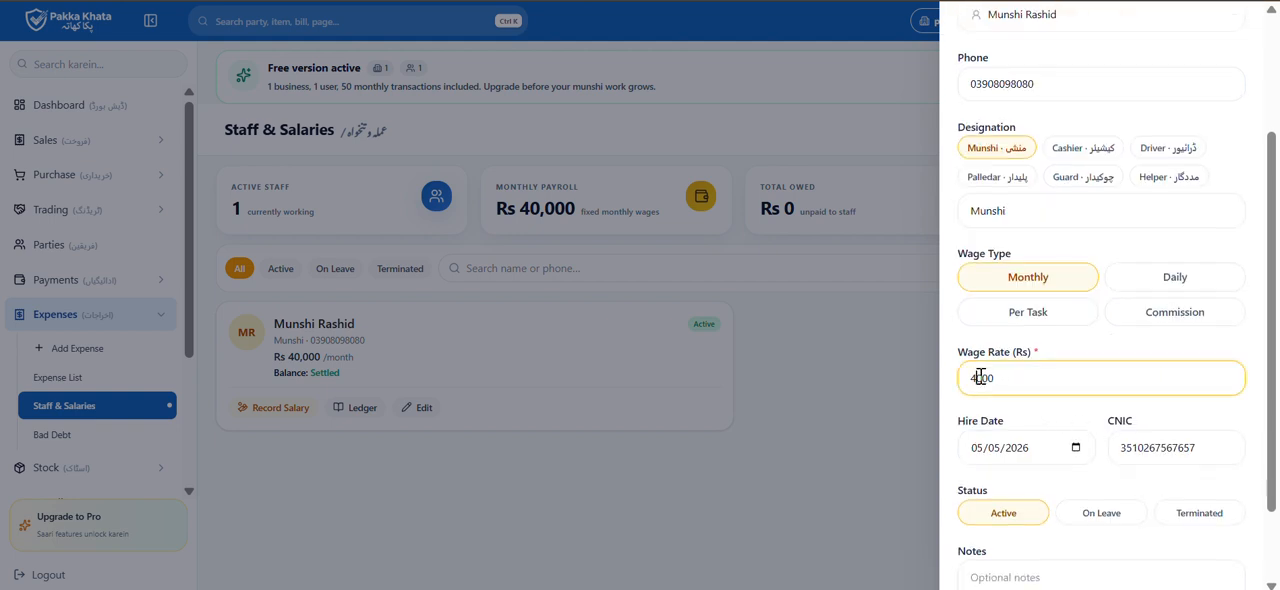
pyautogui.press('Delete')
pyautogui.write('5')
pyautogui.scroll(-1, 1060, 446)
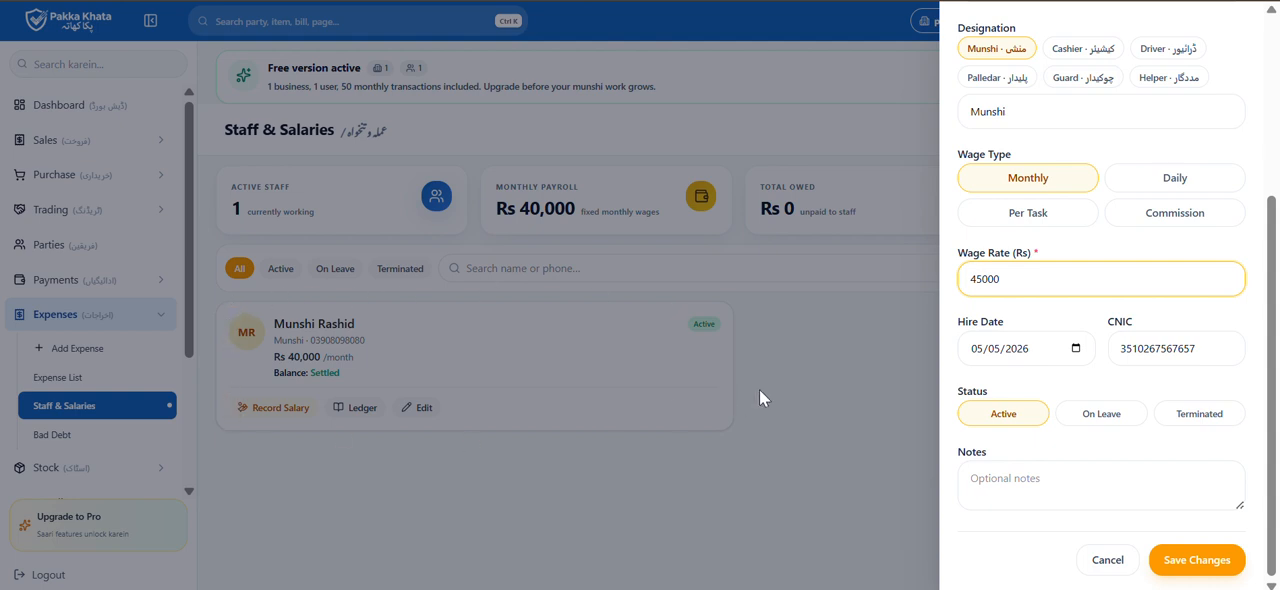
pyautogui.click(1205, 561)
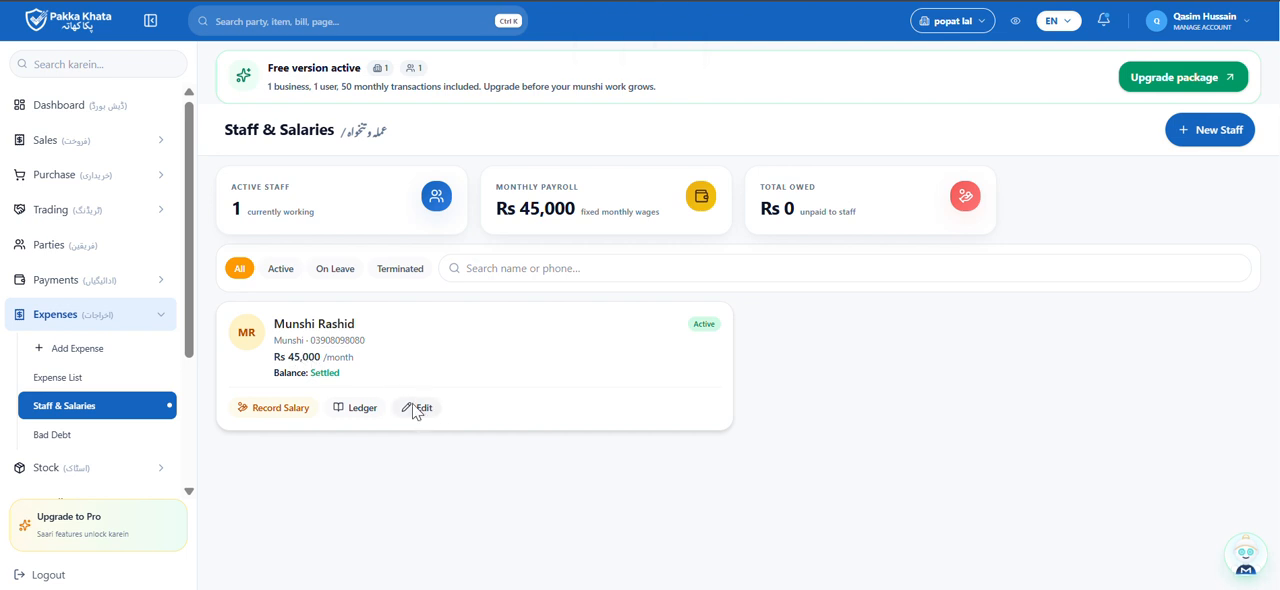
# Record the staff member's salary as Pay Now from the Meezan bank multan account, then review and save it
pyautogui.click(281, 409)
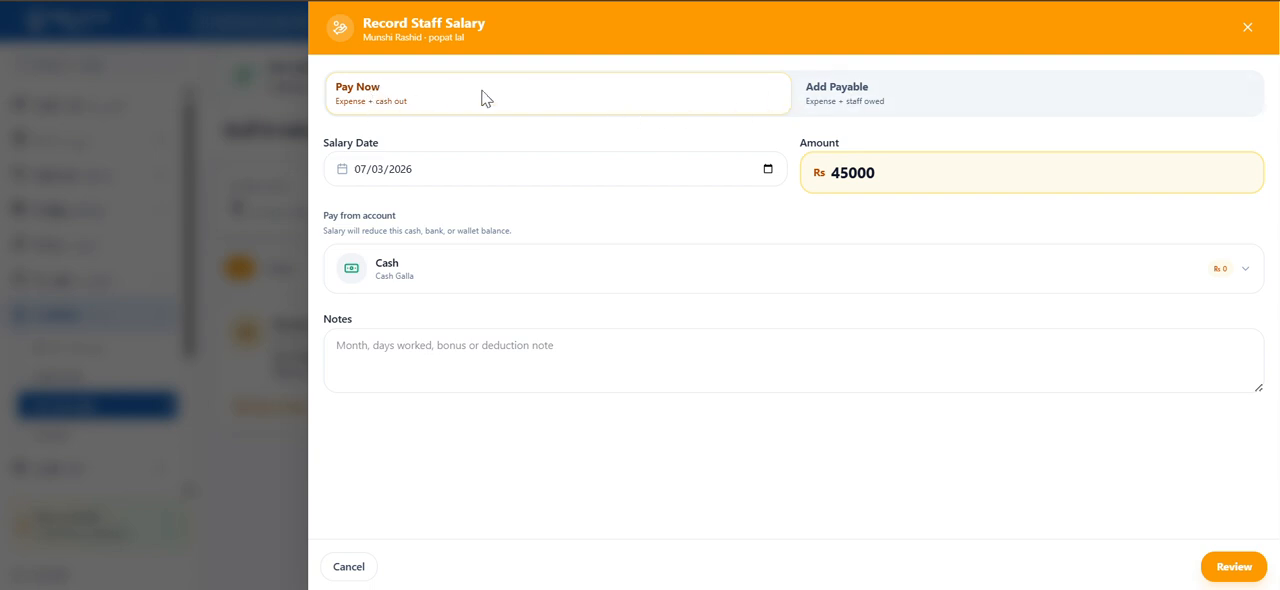
pyautogui.click(882, 105)
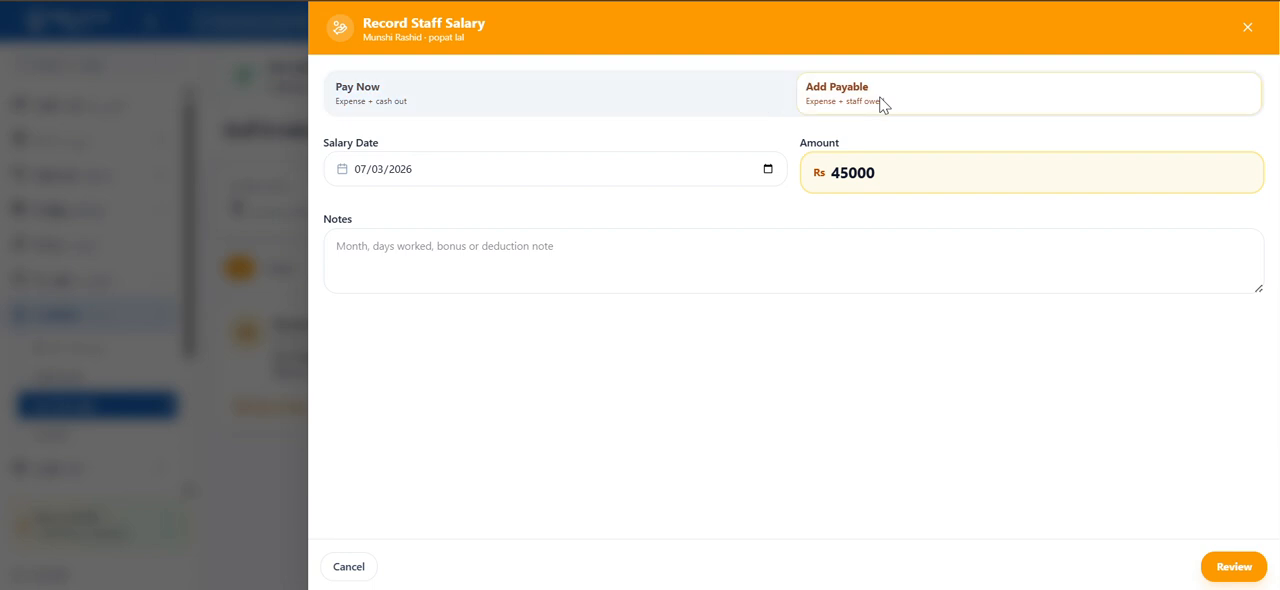
pyautogui.click(638, 100)
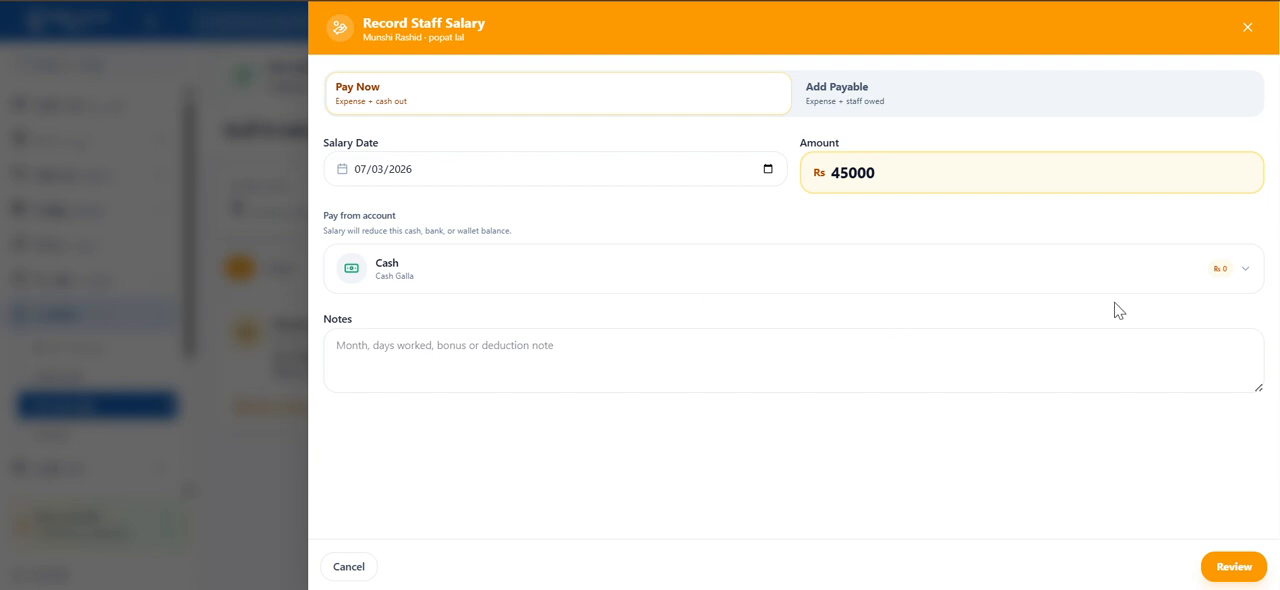
pyautogui.click(1141, 272)
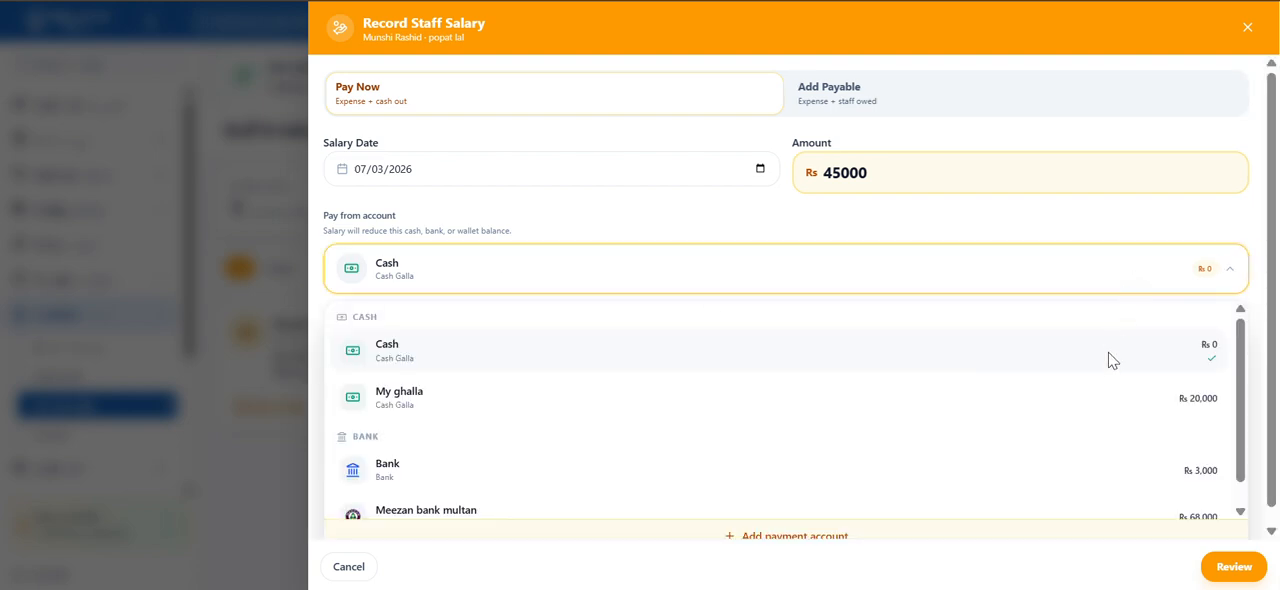
pyautogui.scroll(-1, 1096, 414)
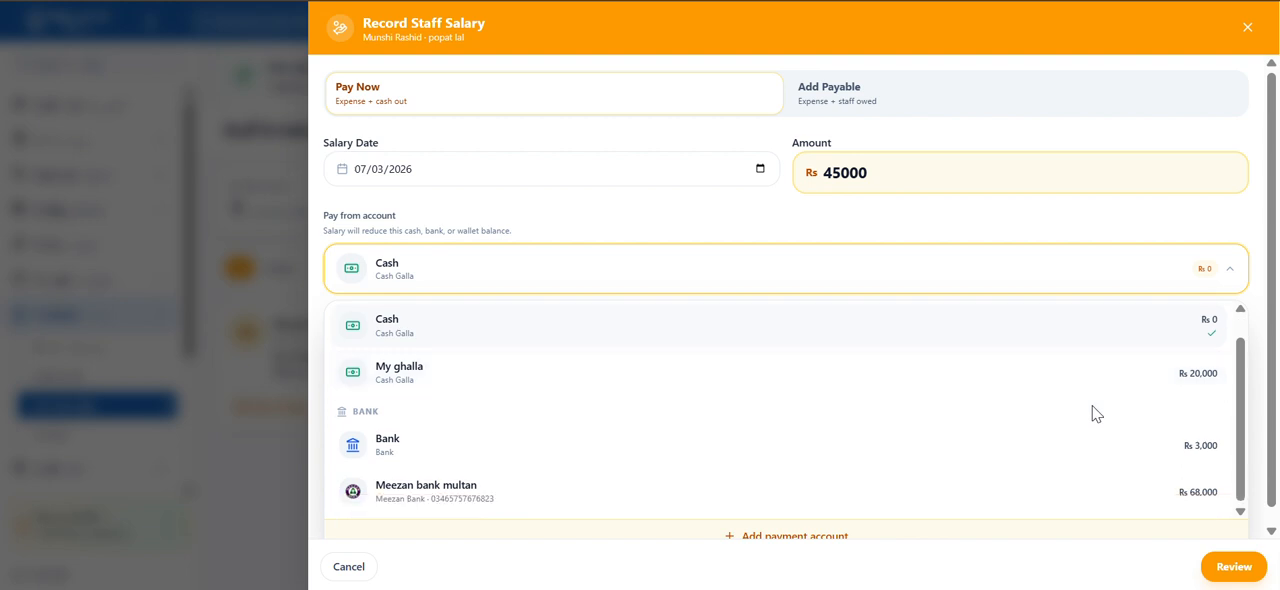
pyautogui.click(926, 495)
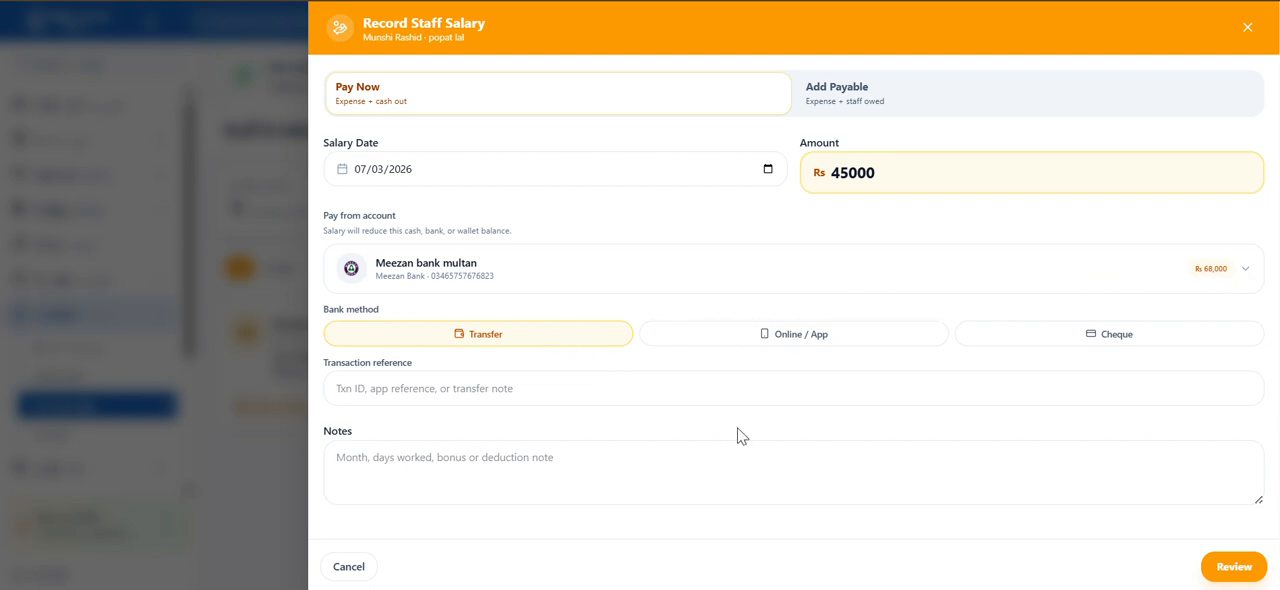
pyautogui.click(1233, 567)
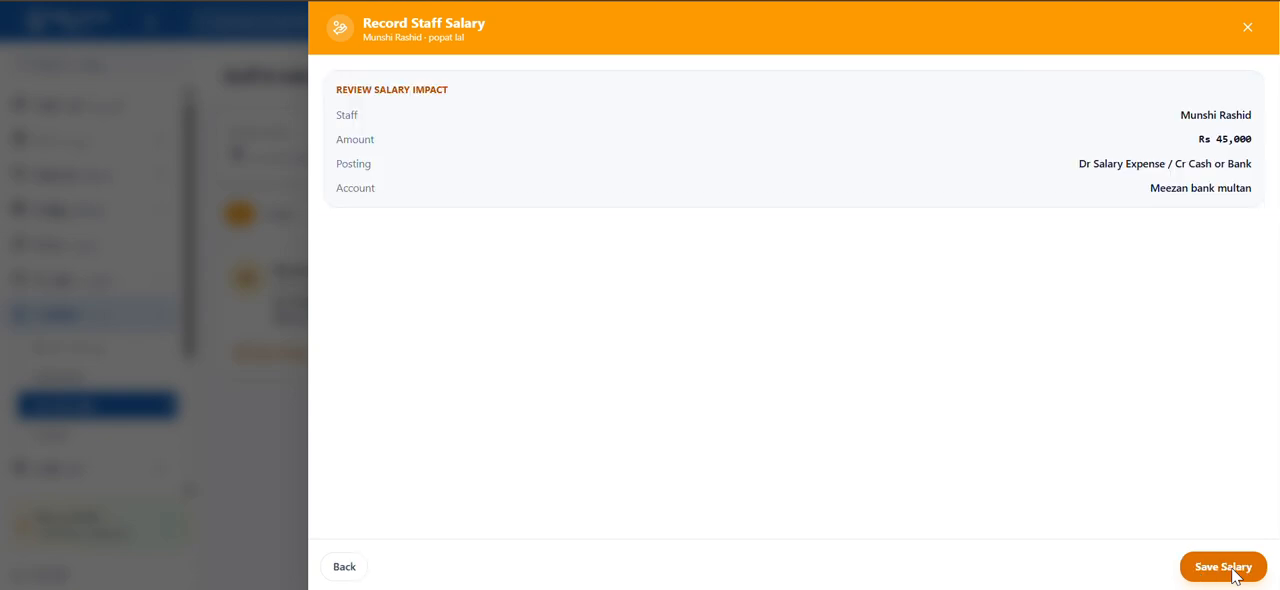
pyautogui.click(1230, 568)
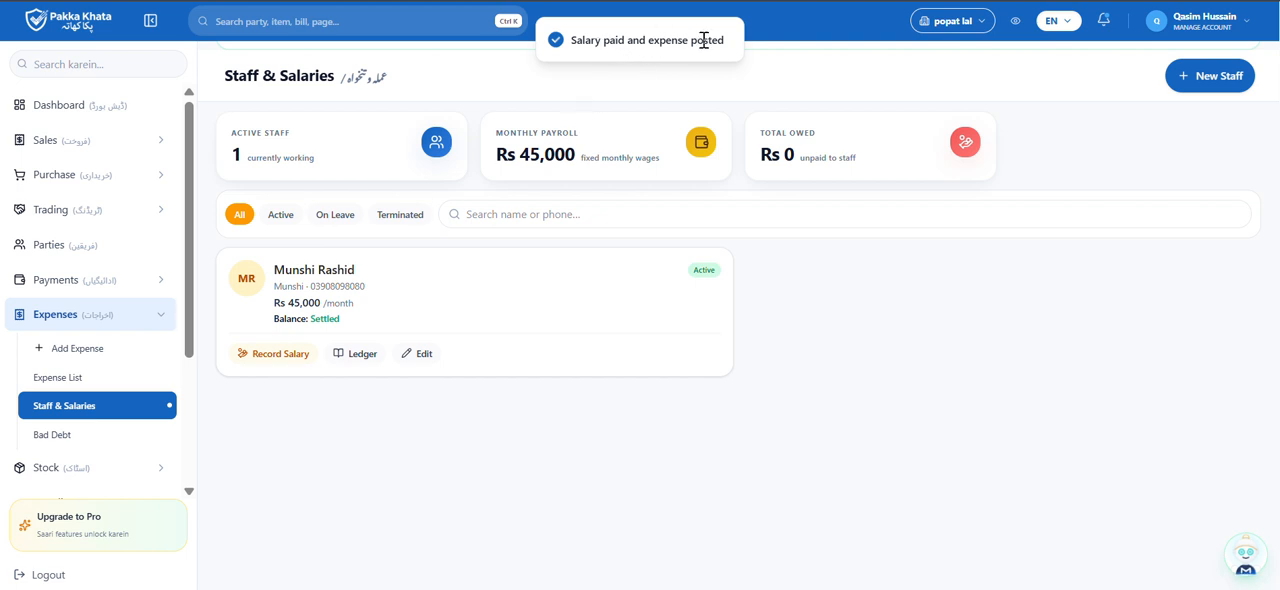
# Examine the details of the staff salary entry in the Expense List, then close them
pyautogui.click(94, 380)
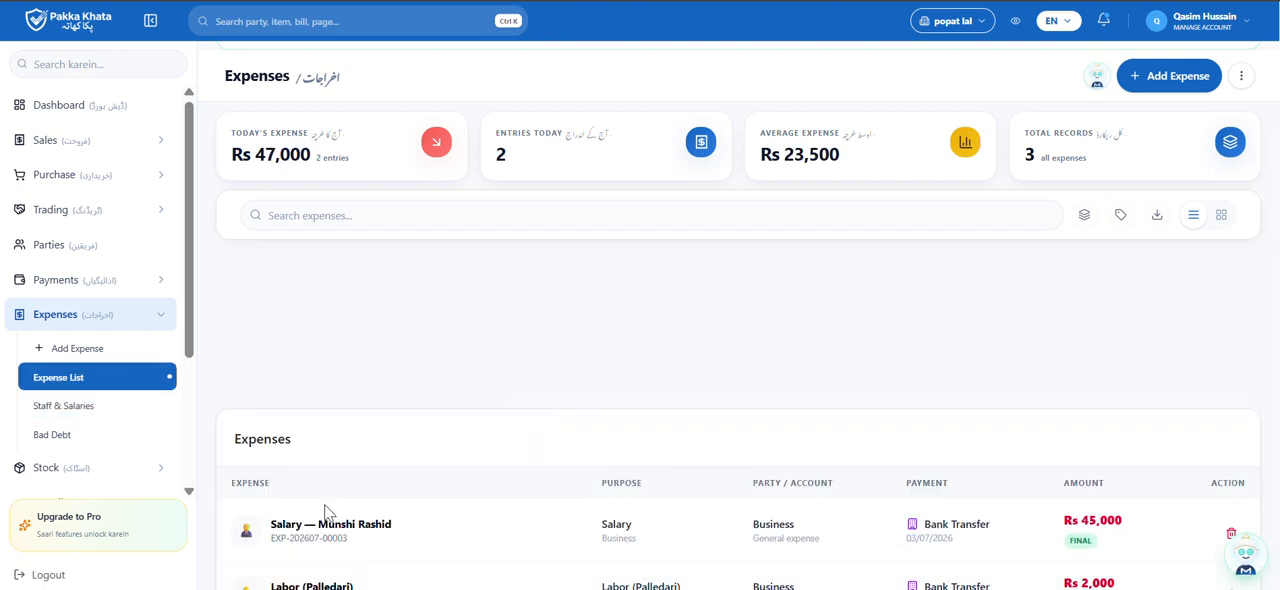
pyautogui.scroll(-1, 328, 512)
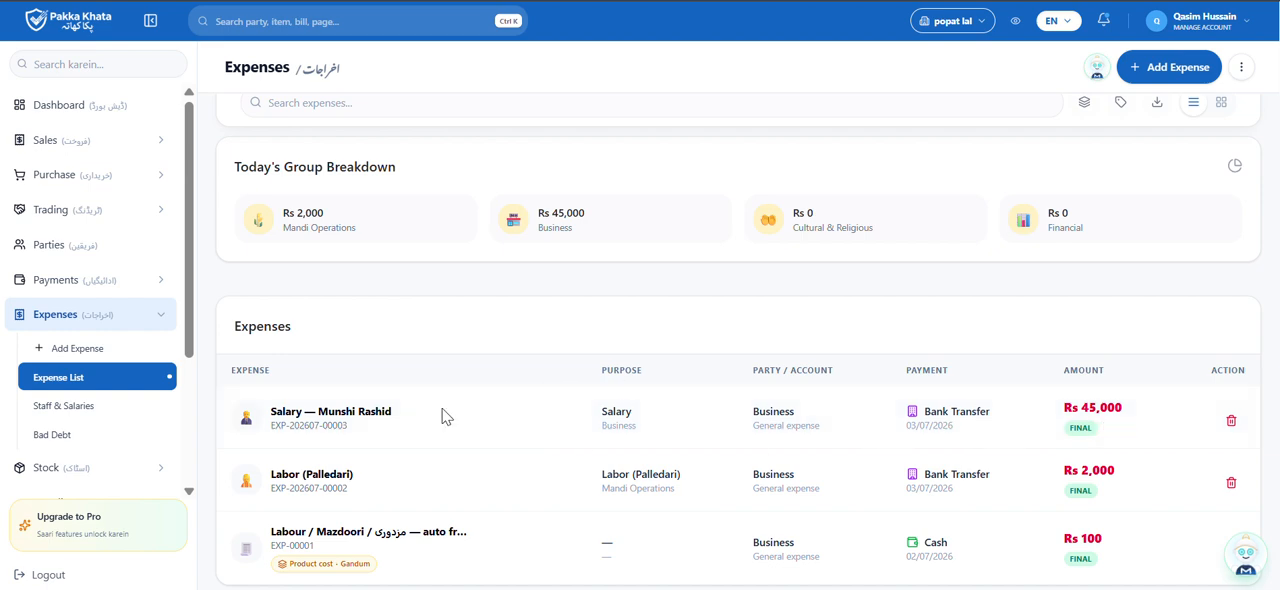
pyautogui.click(360, 417)
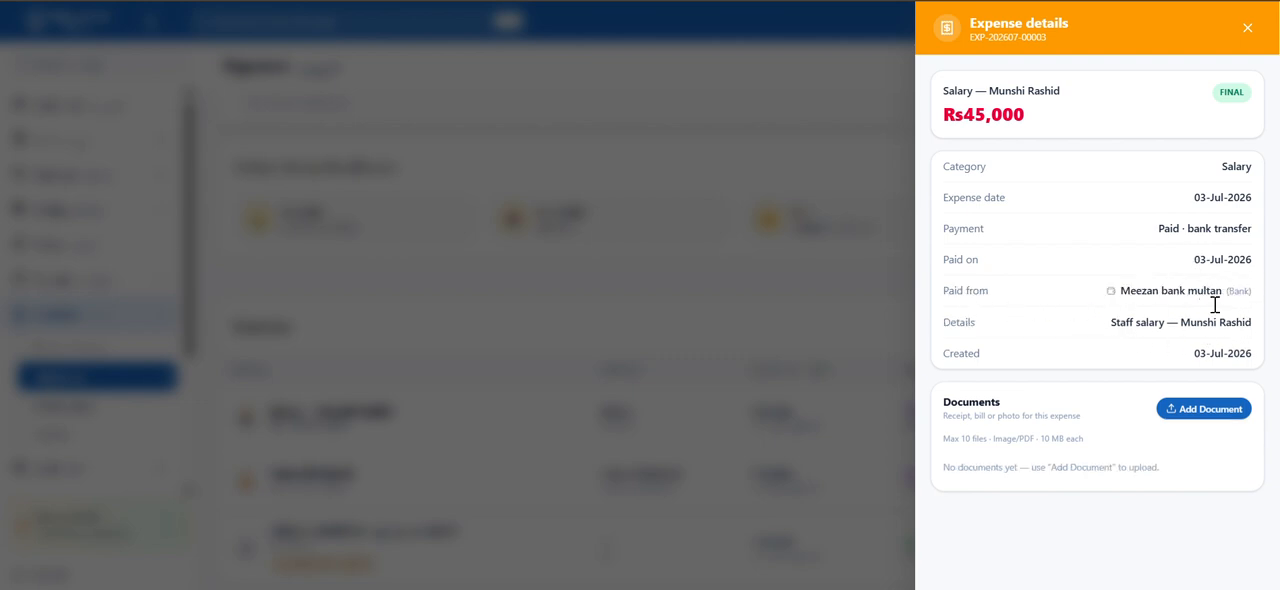
pyautogui.click(804, 162)
# Check the account balances under Cash & Bank Accounts in Payments
pyautogui.scroll(-1, 86, 395)
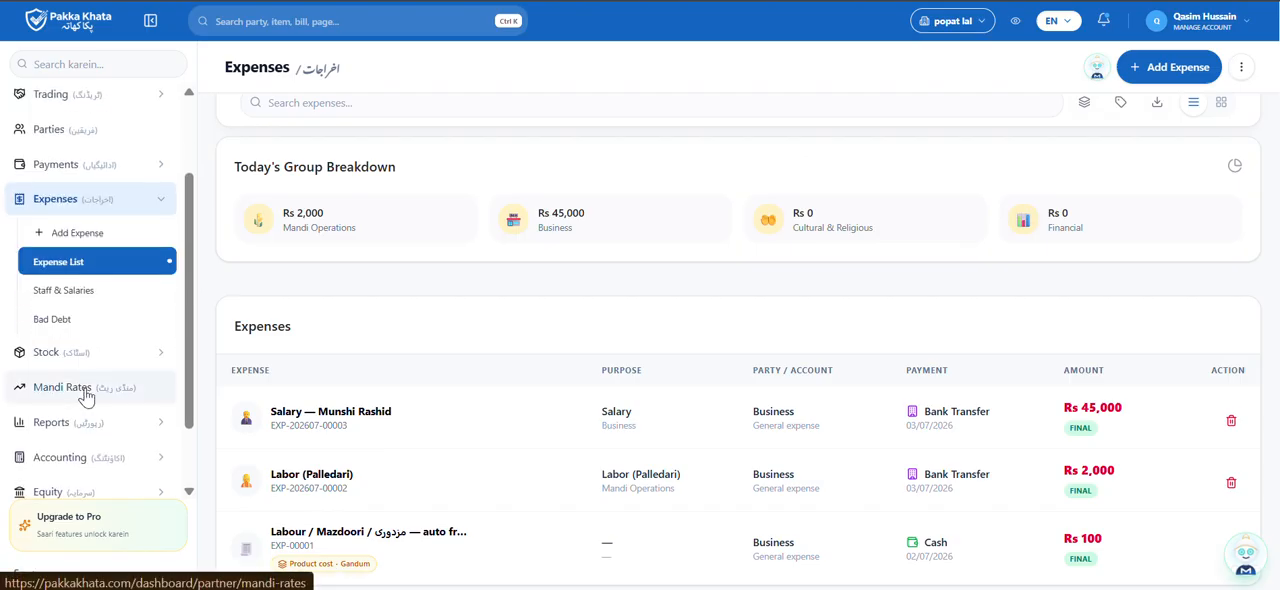
pyautogui.scroll(1, 86, 395)
pyautogui.click(86, 257)
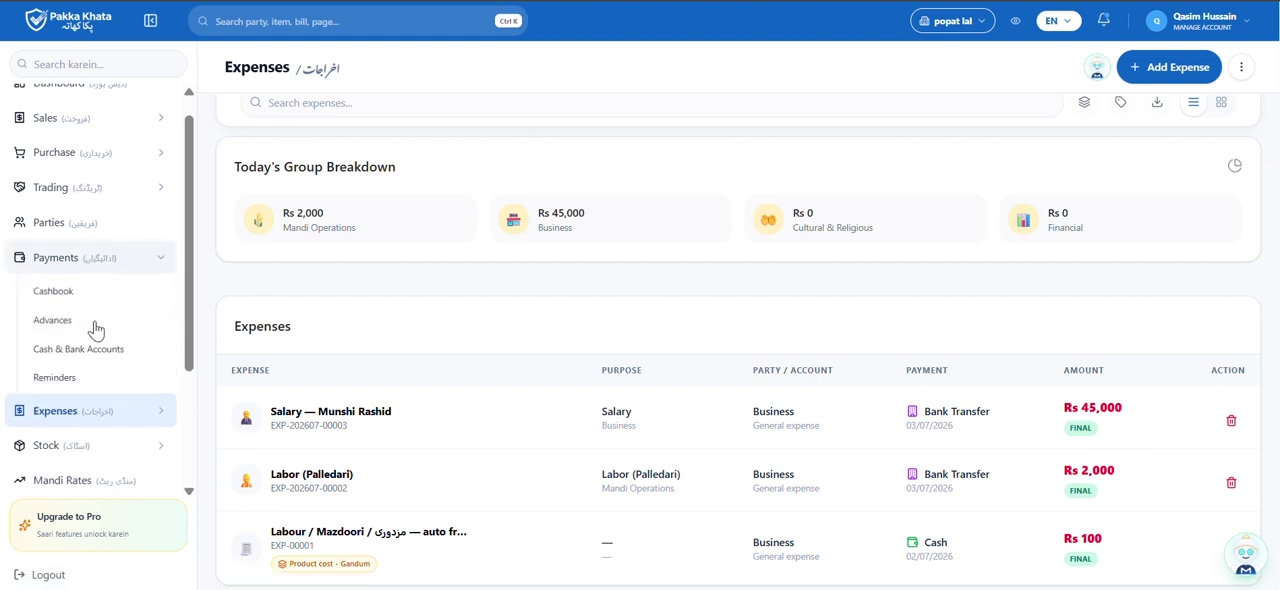
pyautogui.click(96, 363)
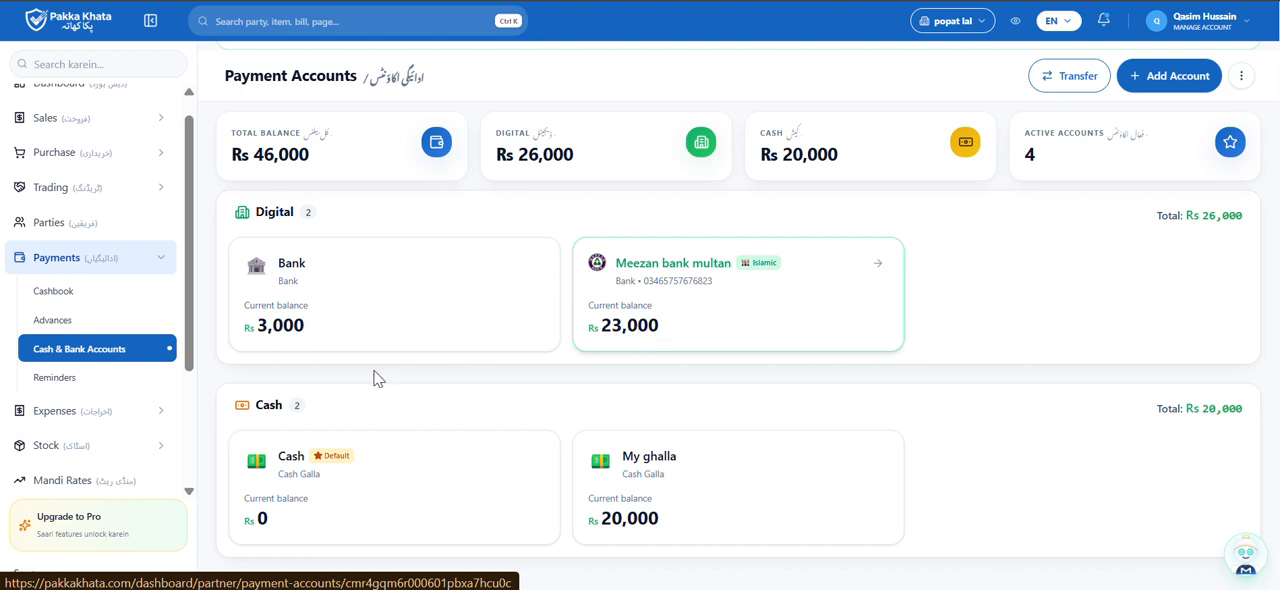
# Return to the Staff & Salaries page under Expenses
pyautogui.scroll(-1, 94, 362)
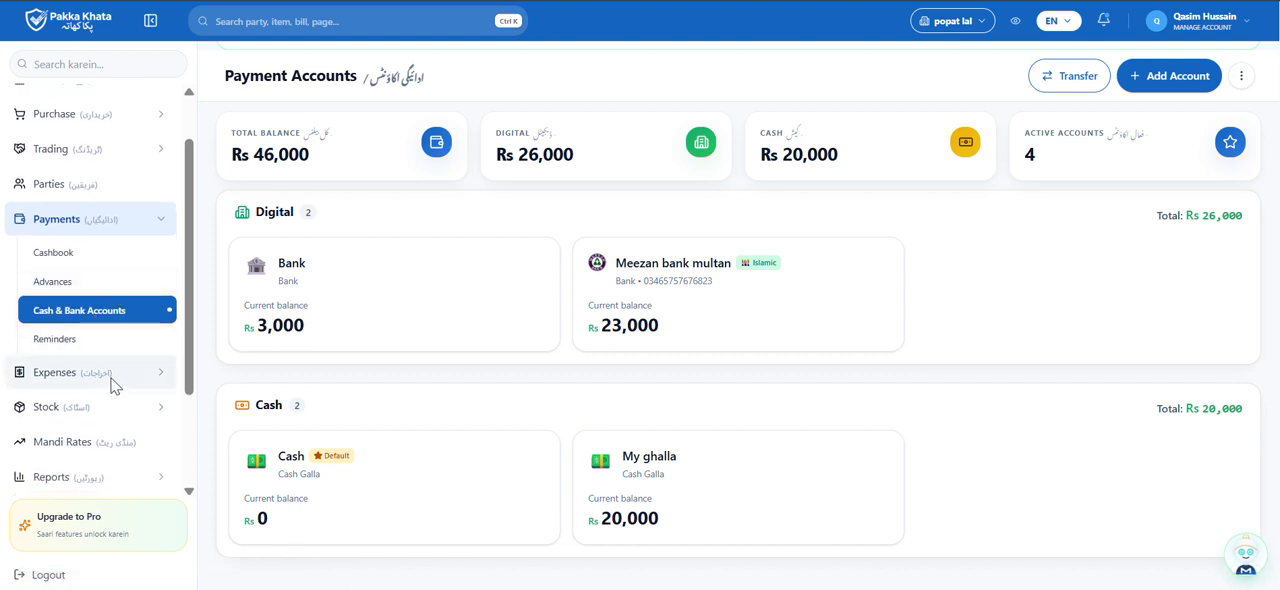
pyautogui.click(113, 381)
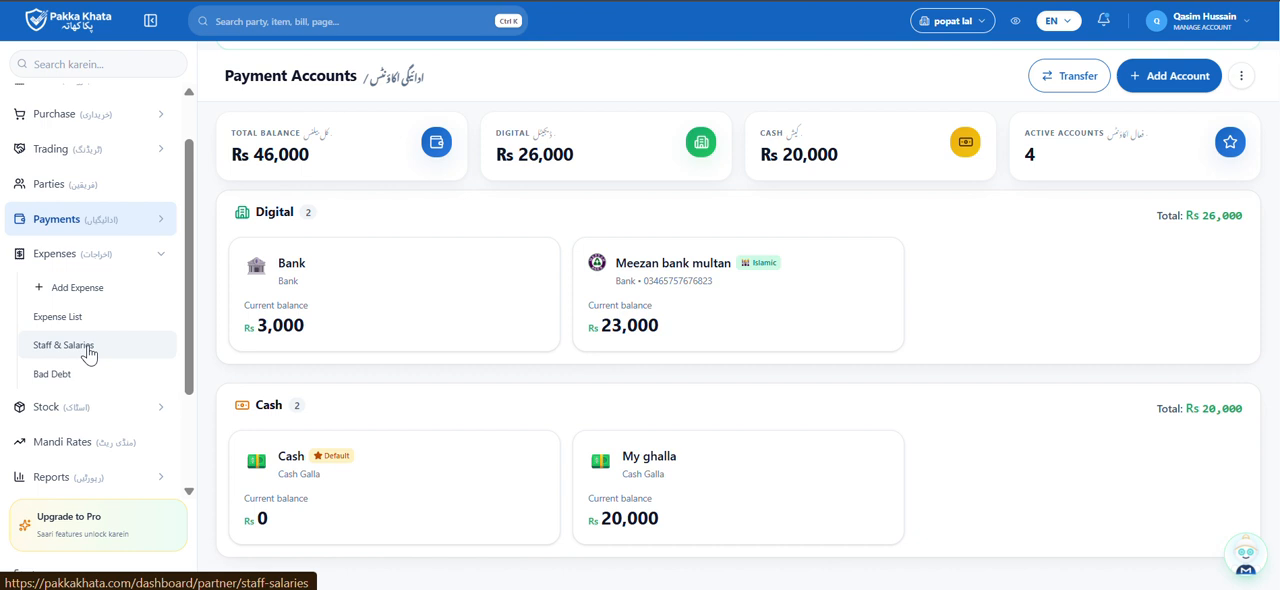
pyautogui.click(89, 354)
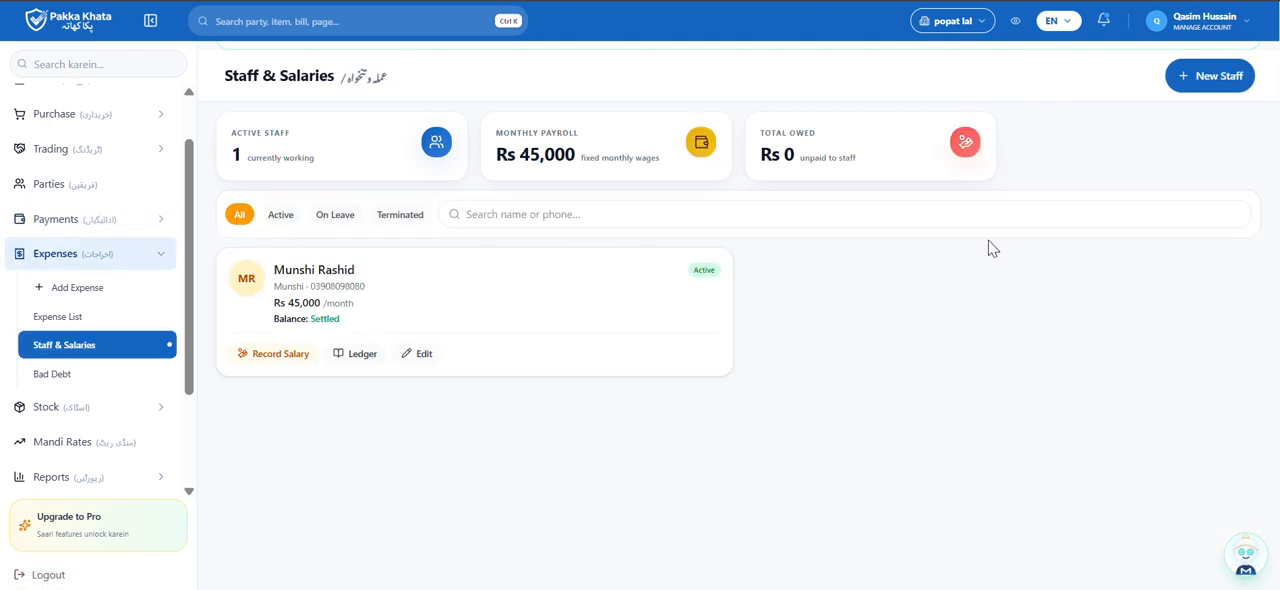